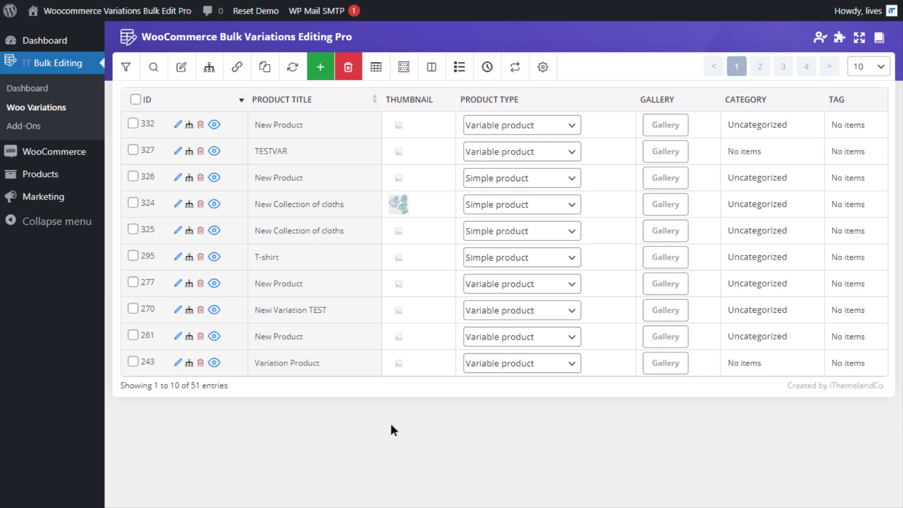
# - Filter the product list to variable products in the Clothing category
pyautogui.click(126, 68)
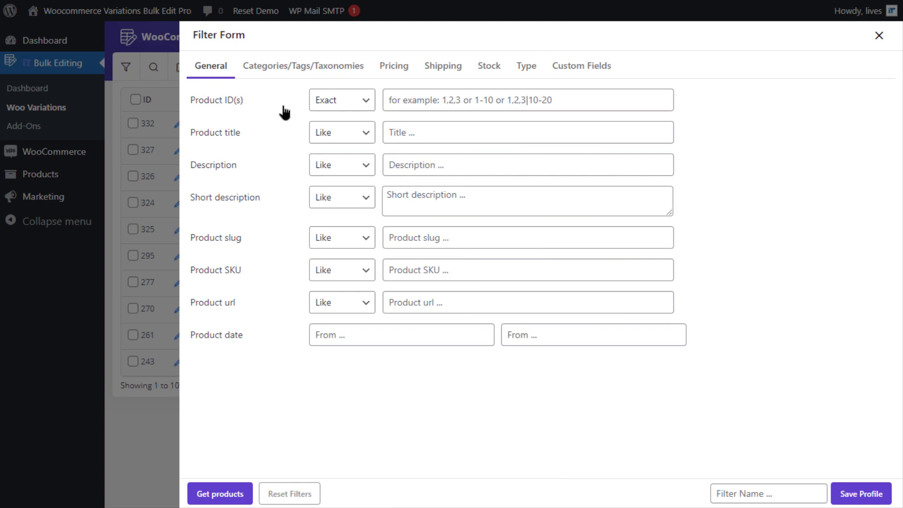
pyautogui.click(301, 73)
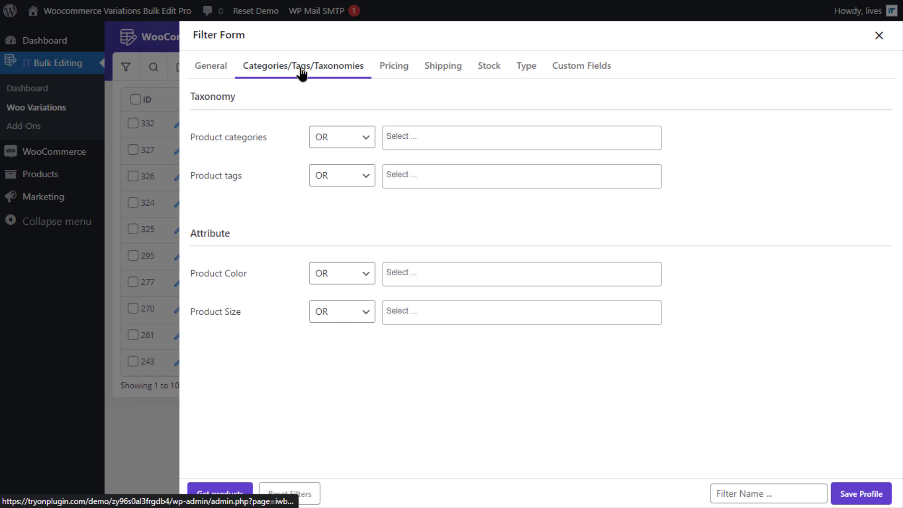
pyautogui.click(476, 135)
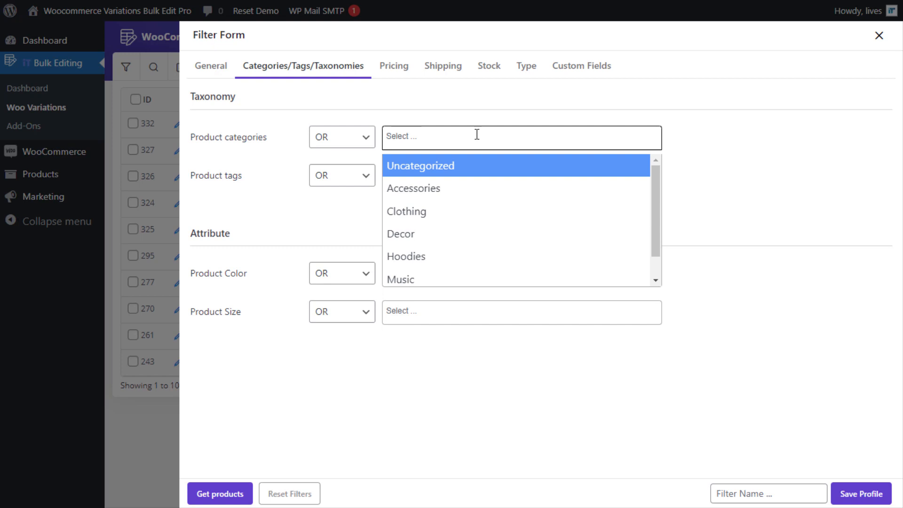
pyautogui.click(433, 214)
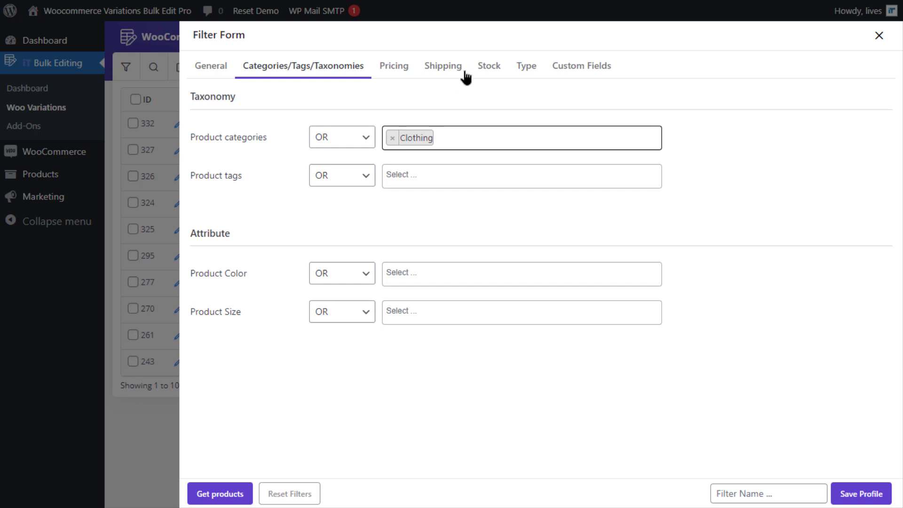
pyautogui.click(525, 67)
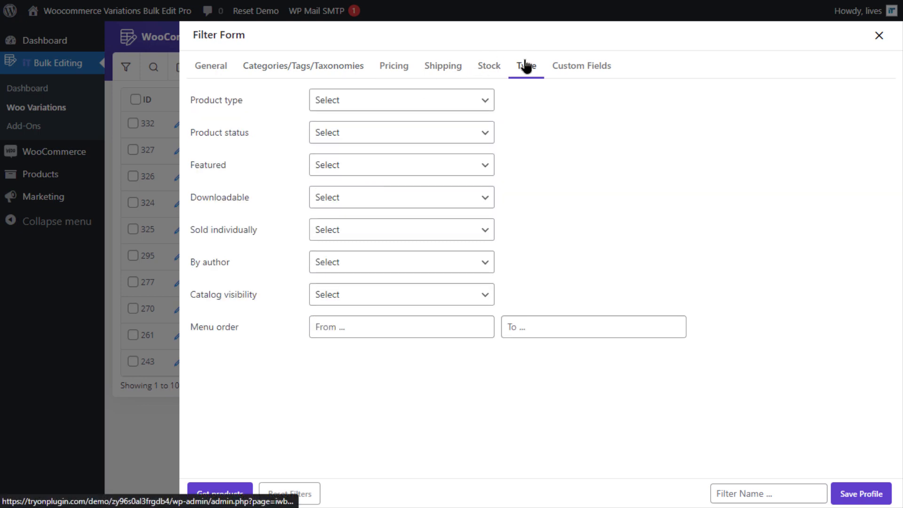
pyautogui.click(399, 101)
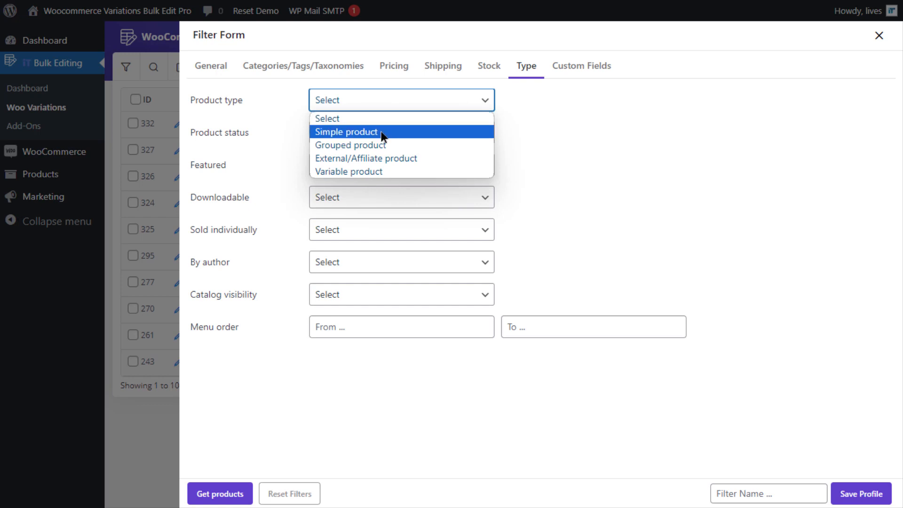
pyautogui.click(371, 171)
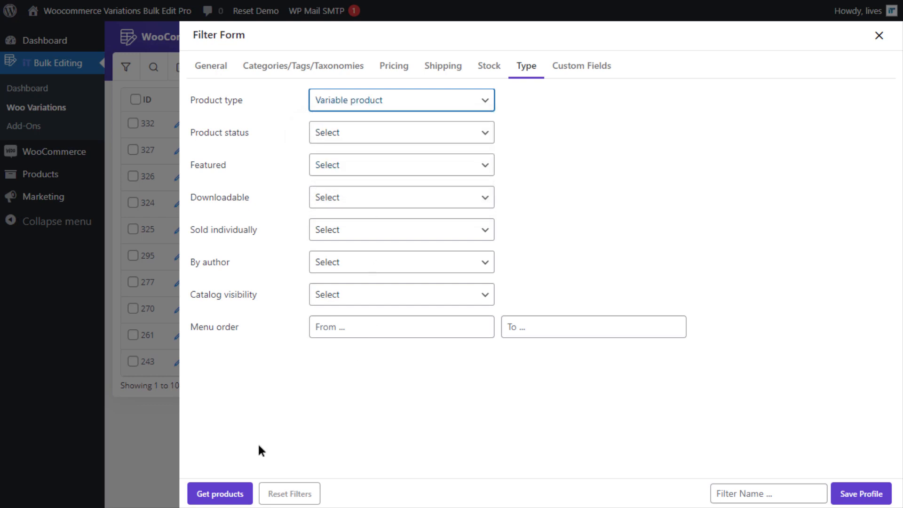
pyautogui.click(219, 494)
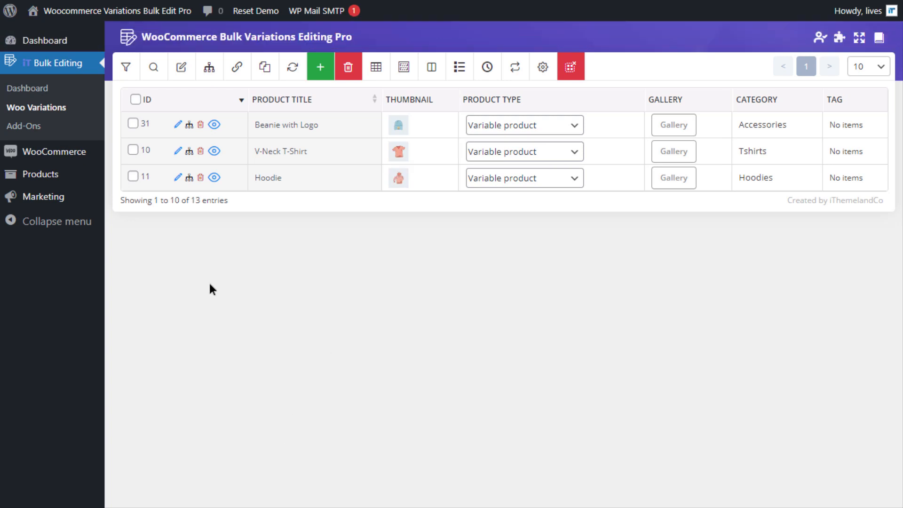
# - Select the V-Neck T-Shirt and Hoodie products and open Manage Variations for them
pyautogui.click(133, 176)
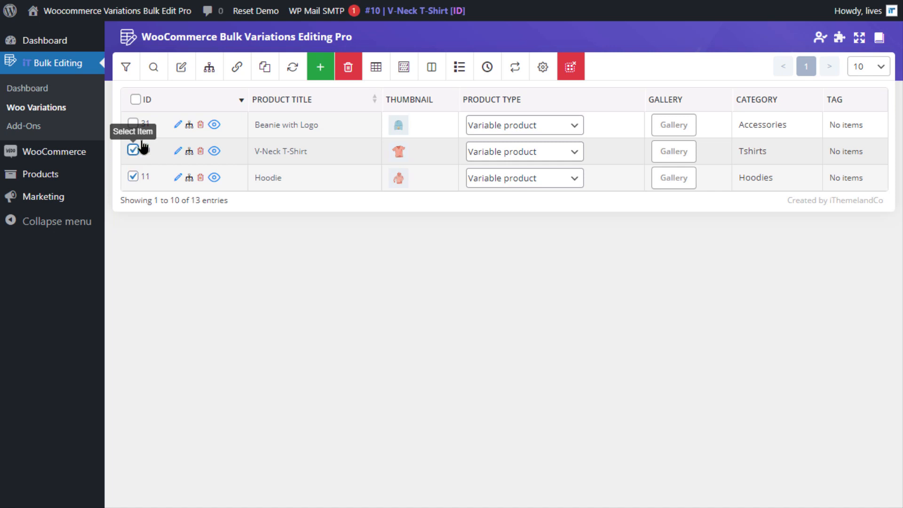
pyautogui.click(210, 70)
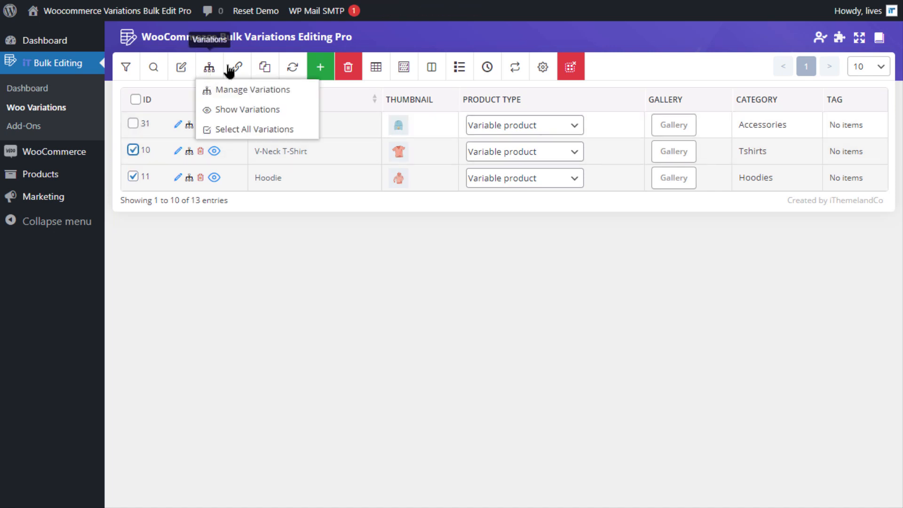
pyautogui.click(214, 91)
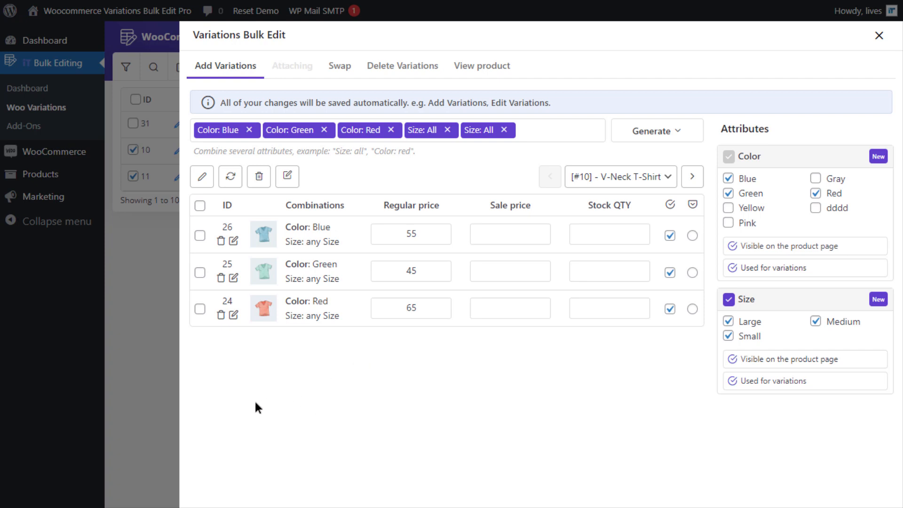
# - Open the V-Neck T-Shirt's green variation for editing and set Downloadable to Yes
pyautogui.click(233, 279)
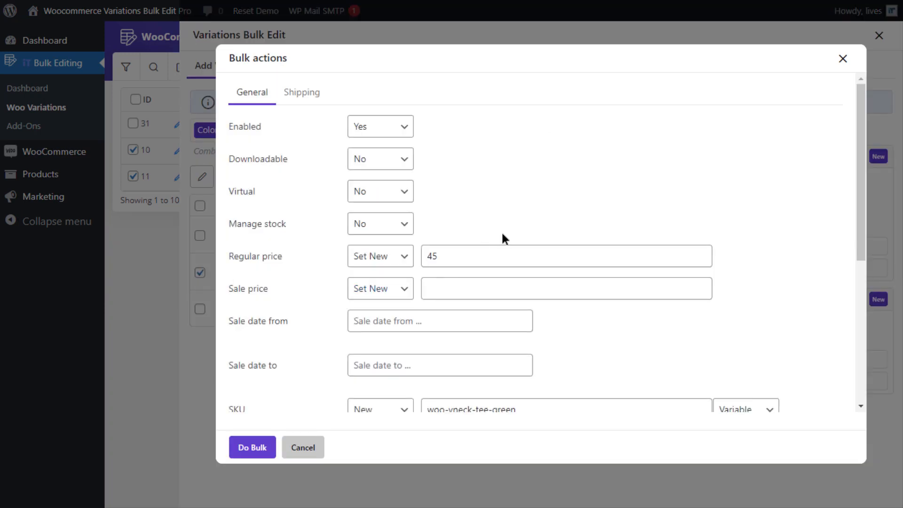
pyautogui.click(383, 164)
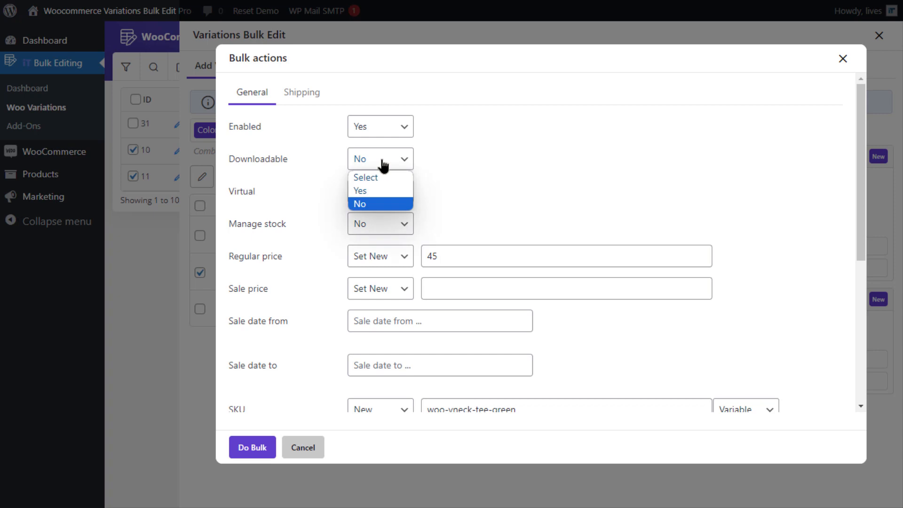
pyautogui.click(374, 190)
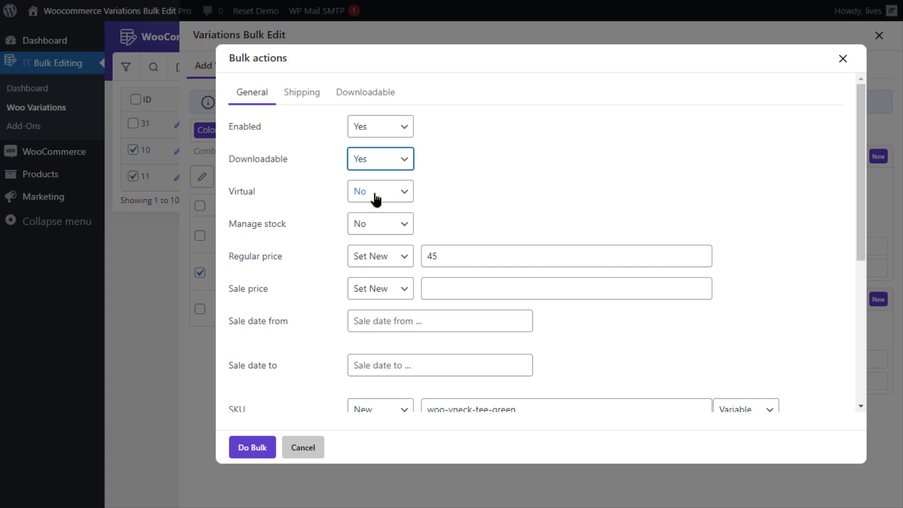
# - Set the green variation's download limit to 10 and its download expiry to 5, both with Set New
pyautogui.click(375, 94)
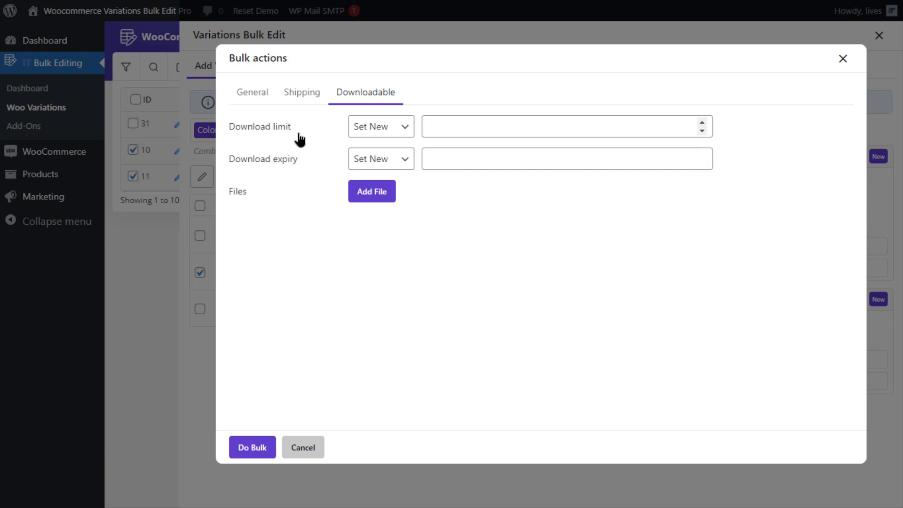
pyautogui.click(484, 124)
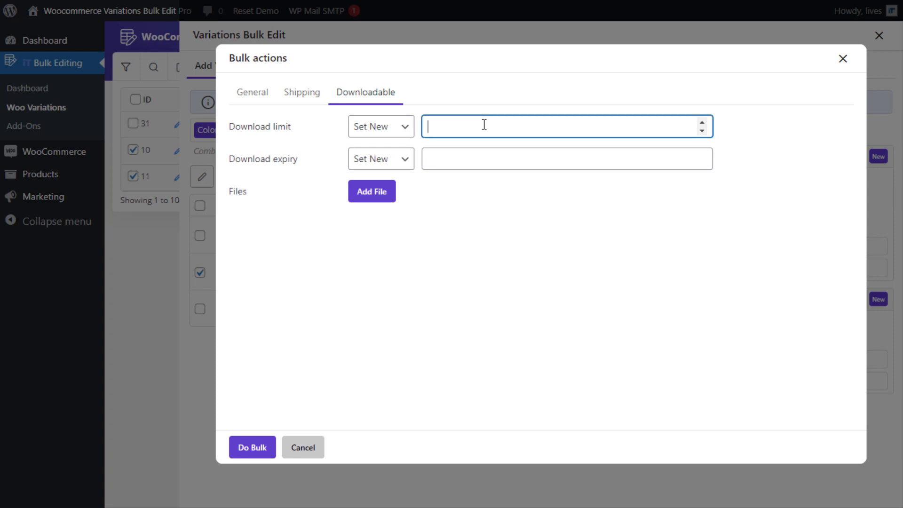
pyautogui.write('10')
pyautogui.click(393, 164)
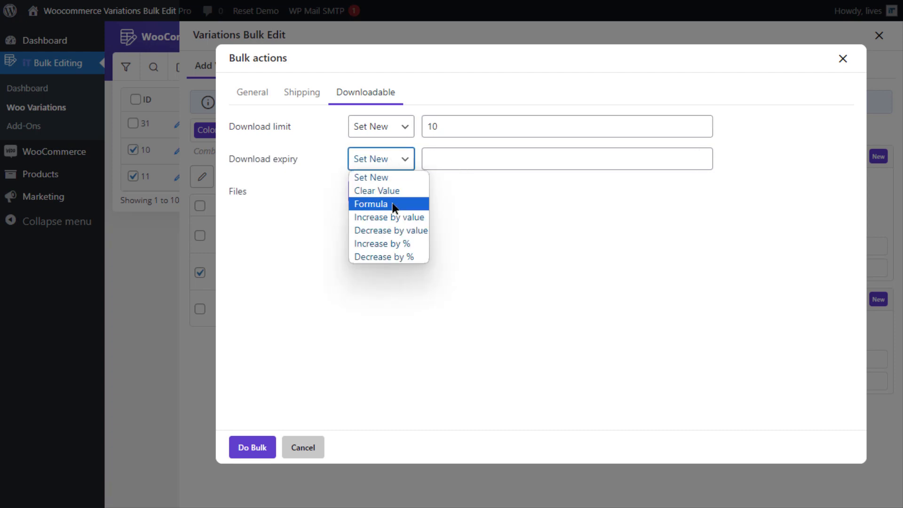
pyautogui.click(385, 180)
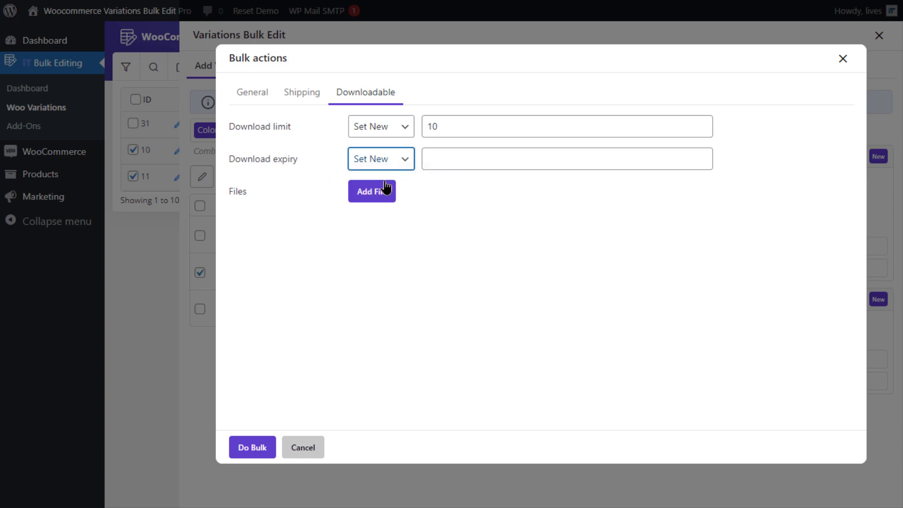
pyautogui.click(476, 161)
pyautogui.write('5')
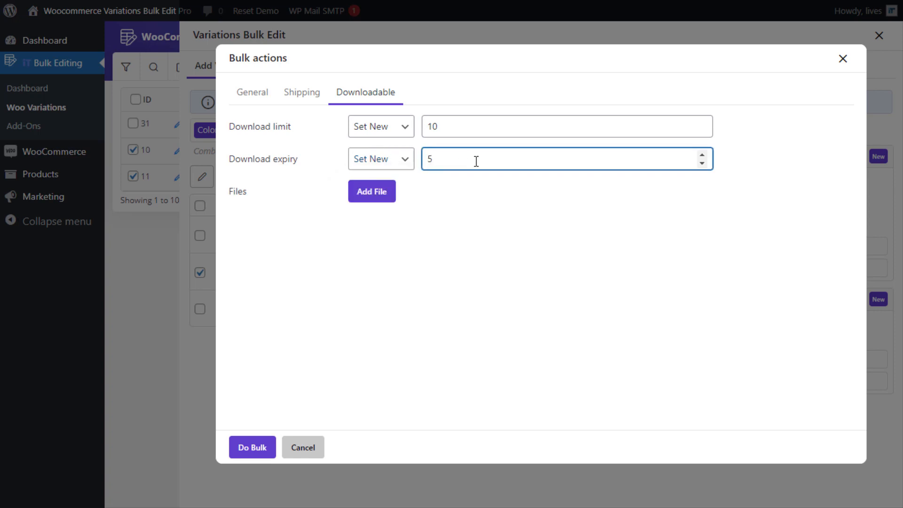
pyautogui.click(454, 241)
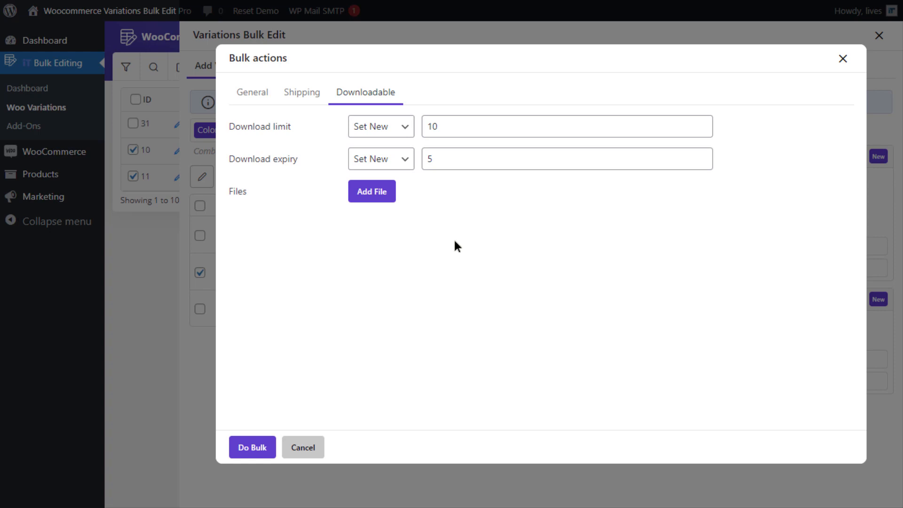
# - Add Catalog.pdf as a downloadable file of the green variation and name it "Catalog 1"
pyautogui.click(375, 196)
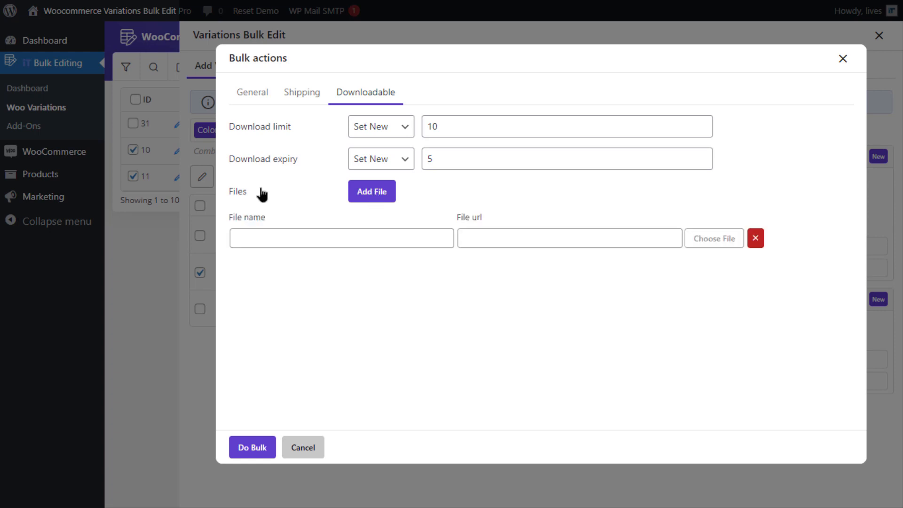
pyautogui.click(714, 238)
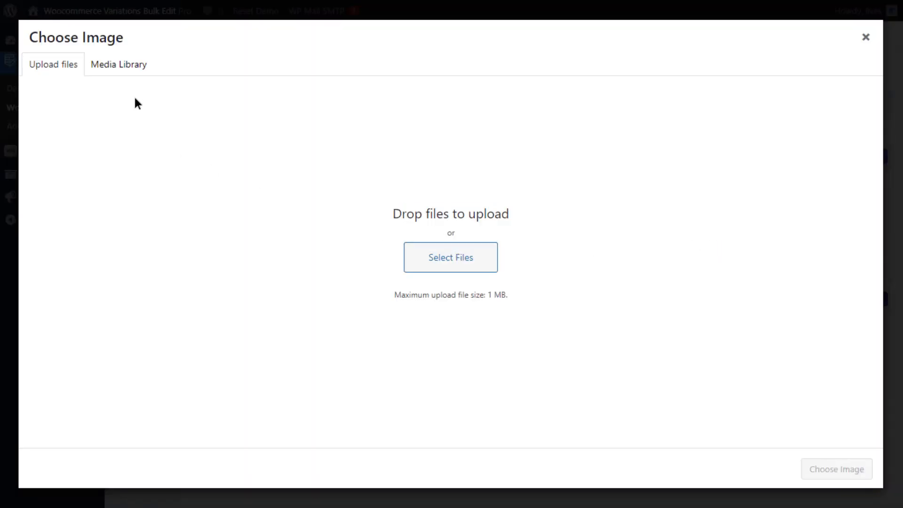
pyautogui.click(475, 258)
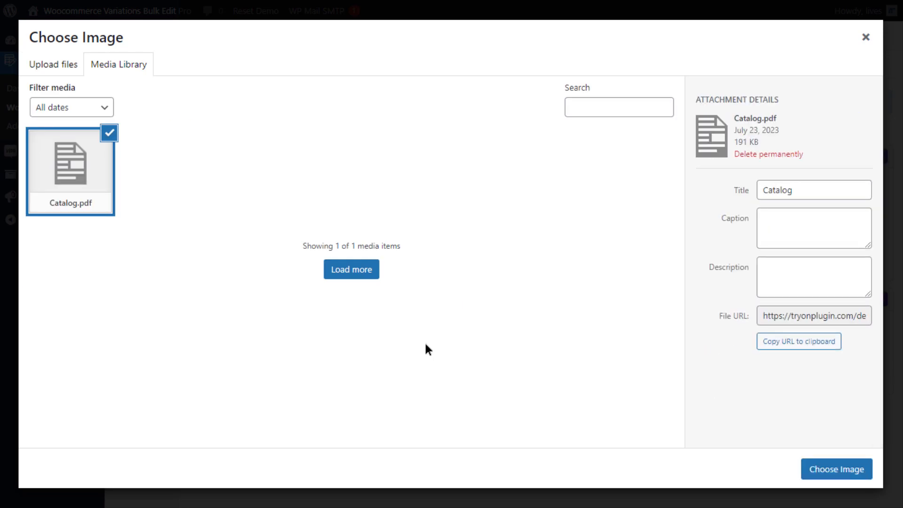
pyautogui.click(841, 471)
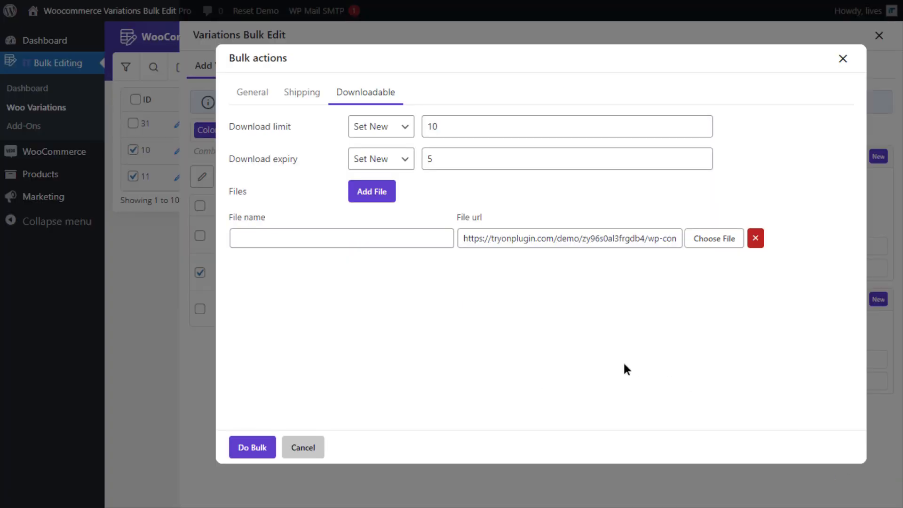
pyautogui.click(336, 239)
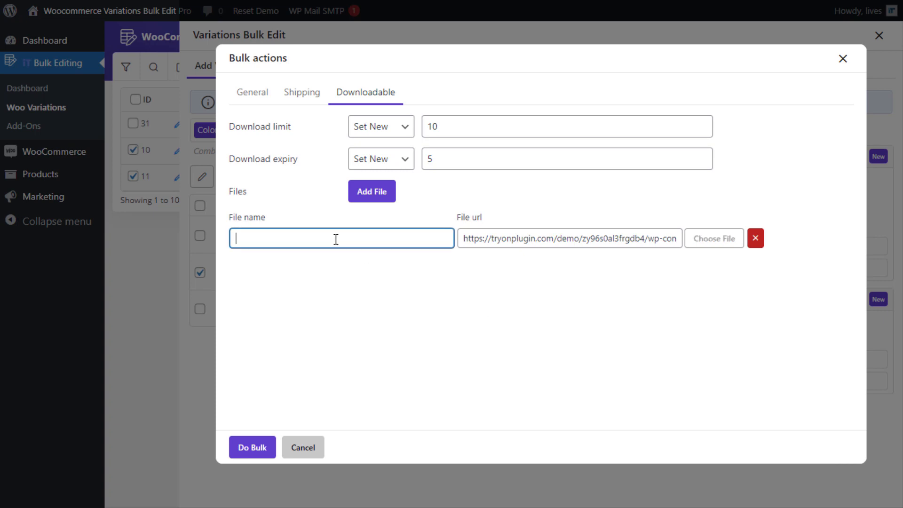
pyautogui.write('Catalog 1')
# - Add two blank file entries below Catalog 1 and remove both again
pyautogui.click(371, 193)
pyautogui.click(367, 196)
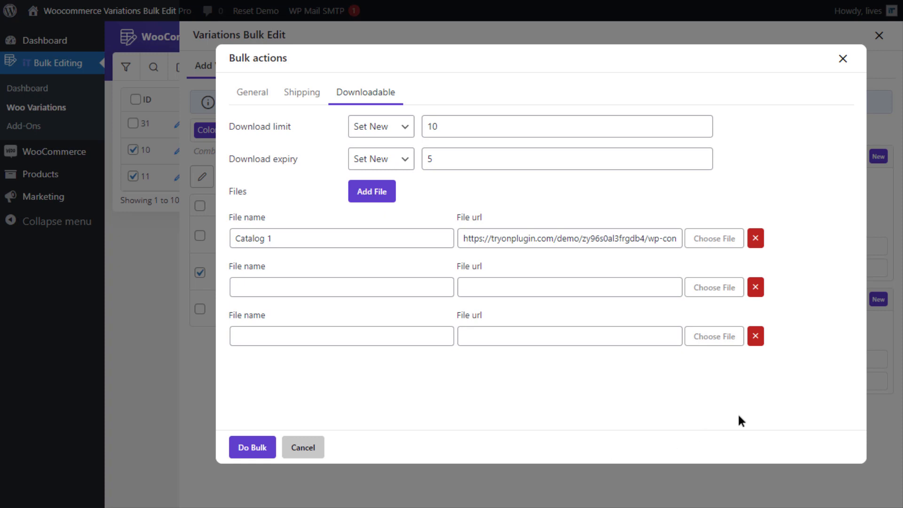
pyautogui.click(755, 337)
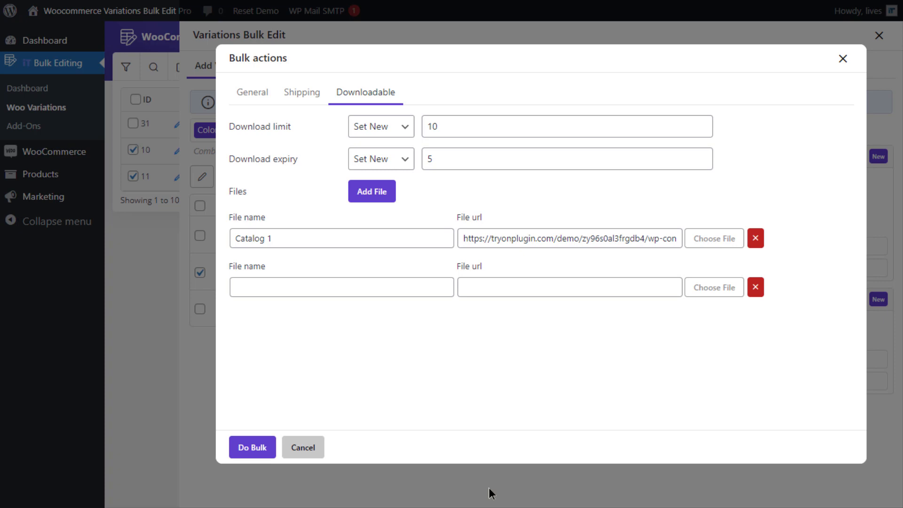
pyautogui.click(339, 287)
pyautogui.click(503, 284)
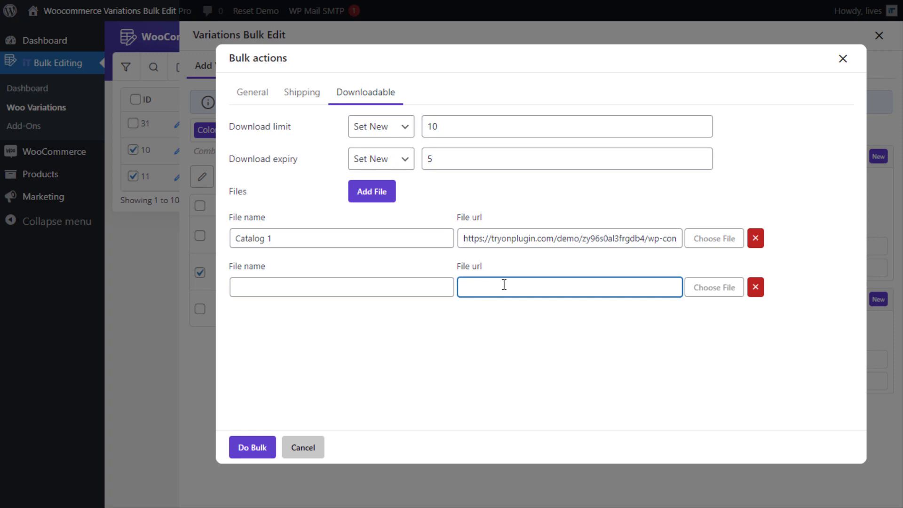
pyautogui.click(757, 289)
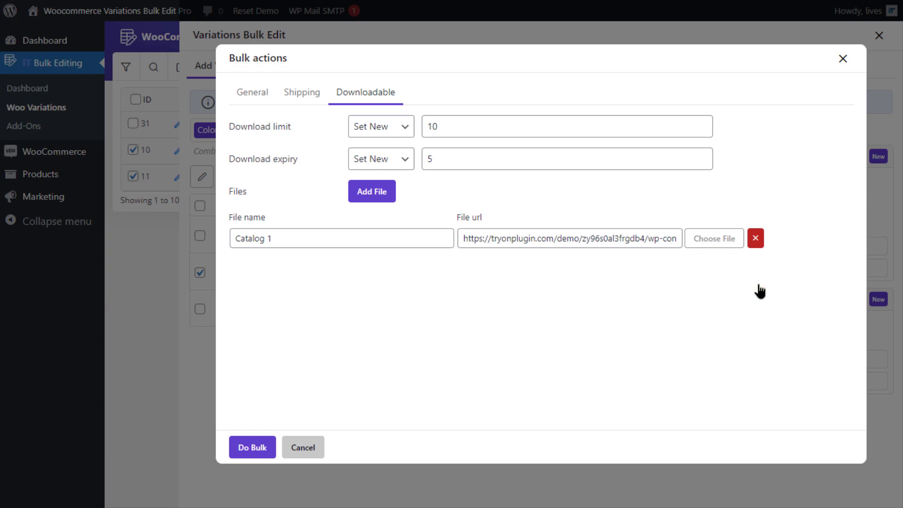
# - Apply the download settings to the green variation and close the Variations Bulk Edit window
pyautogui.click(255, 448)
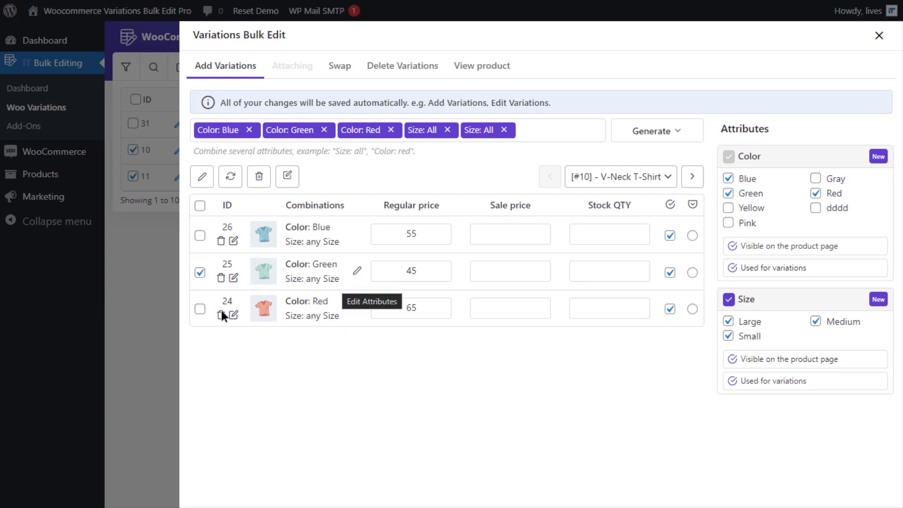
pyautogui.click(625, 178)
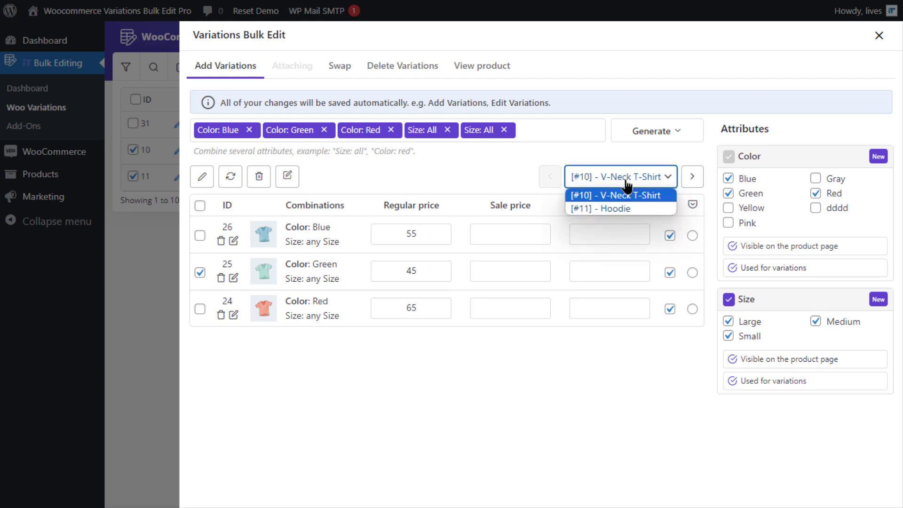
pyautogui.click(142, 309)
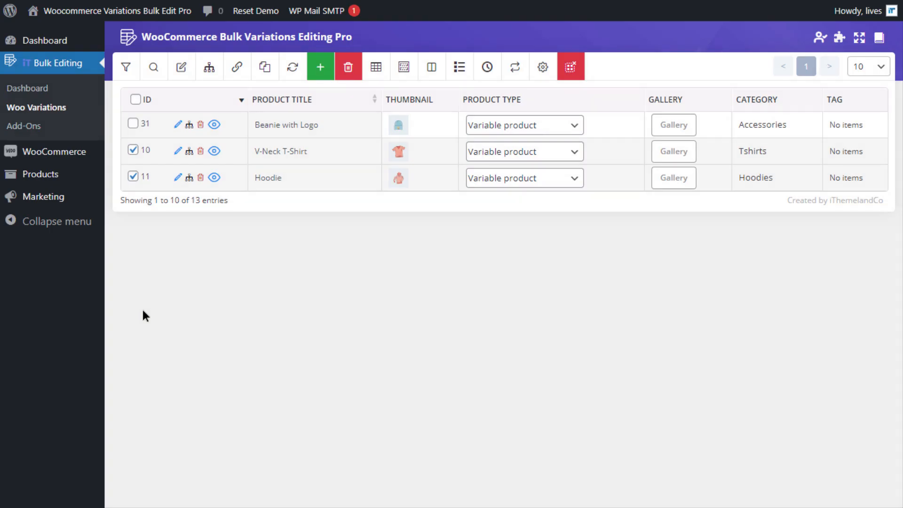
# - Open the V-Neck T-Shirt's product edit page and check the green variation's downloadable file, download limit and expiry
pyautogui.rightClick(177, 150)
pyautogui.click(204, 169)
pyautogui.scroll(-10, 331, 303)
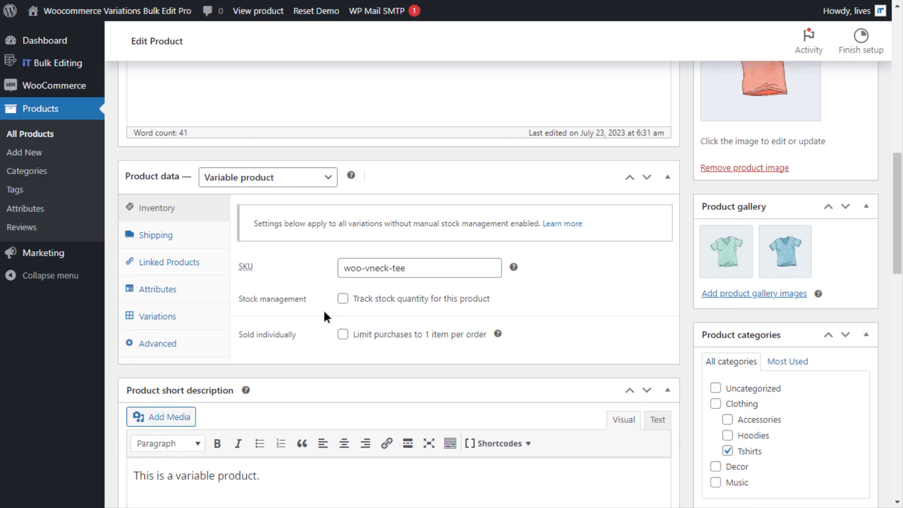
pyautogui.click(177, 319)
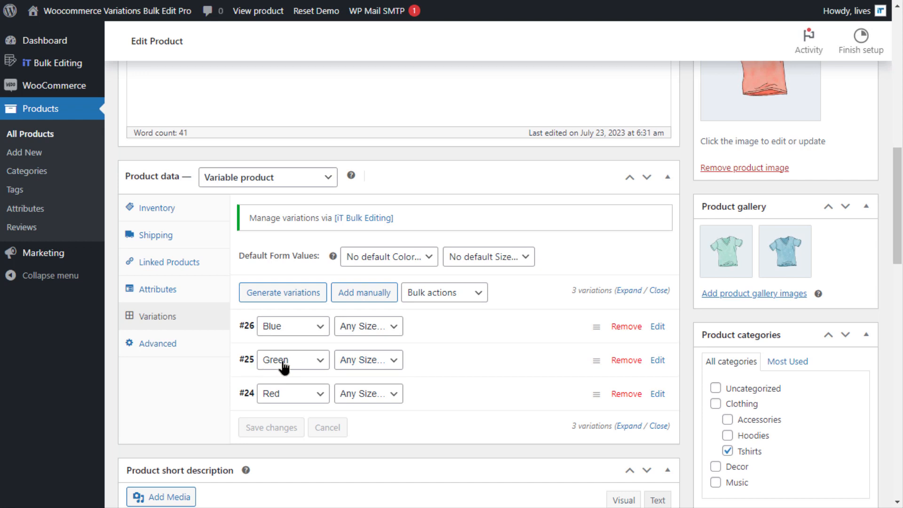
pyautogui.click(453, 370)
pyautogui.scroll(-5, 451, 369)
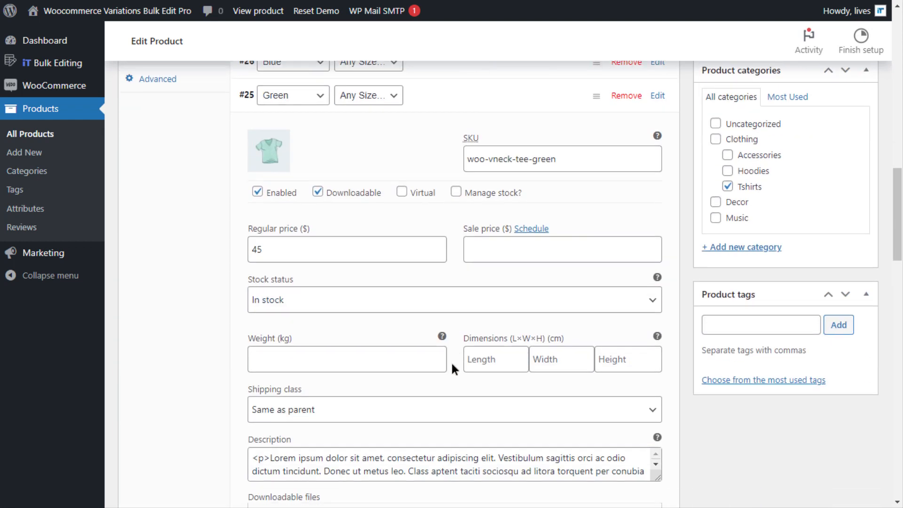
pyautogui.scroll(-5, 442, 354)
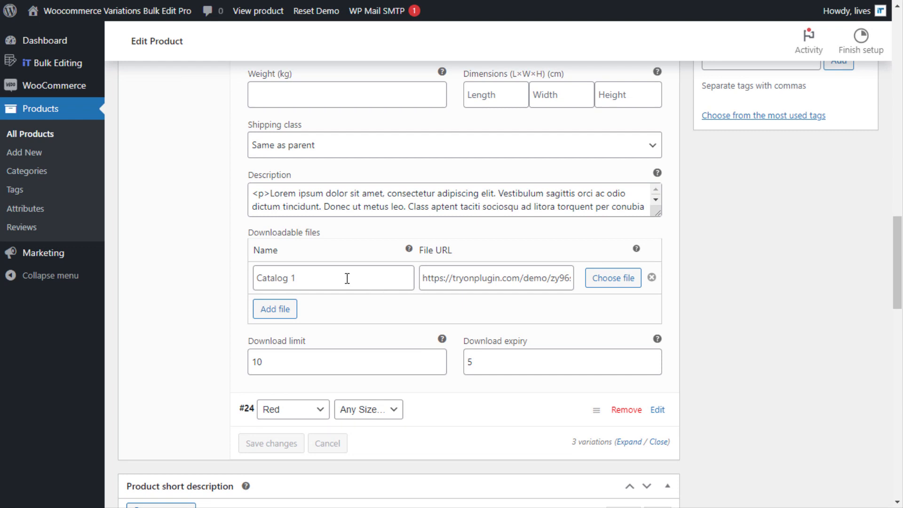
pyautogui.moveTo(511, 275); pyautogui.dragTo(597, 278)
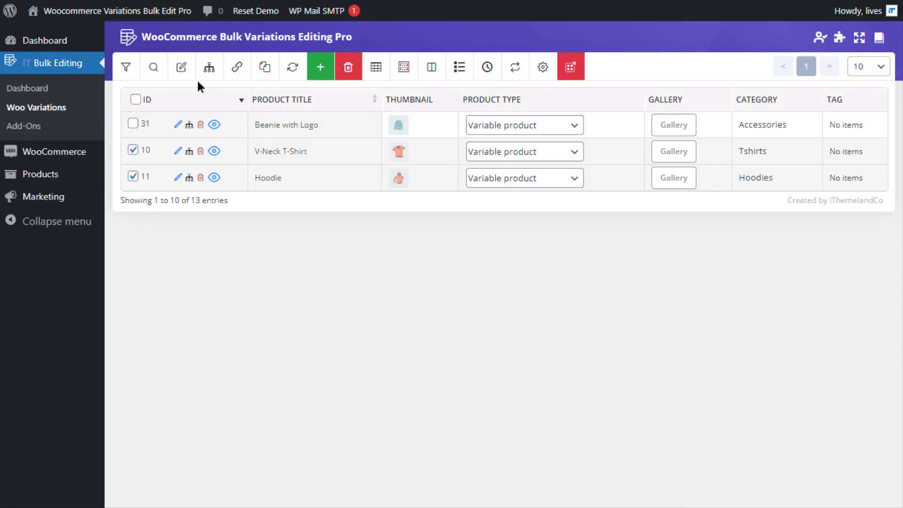
# - Reopen Manage Variations for the two selected products and bring up the bulk edit choices for their variations
pyautogui.moveTo(211, 73)
pyautogui.click(219, 89)
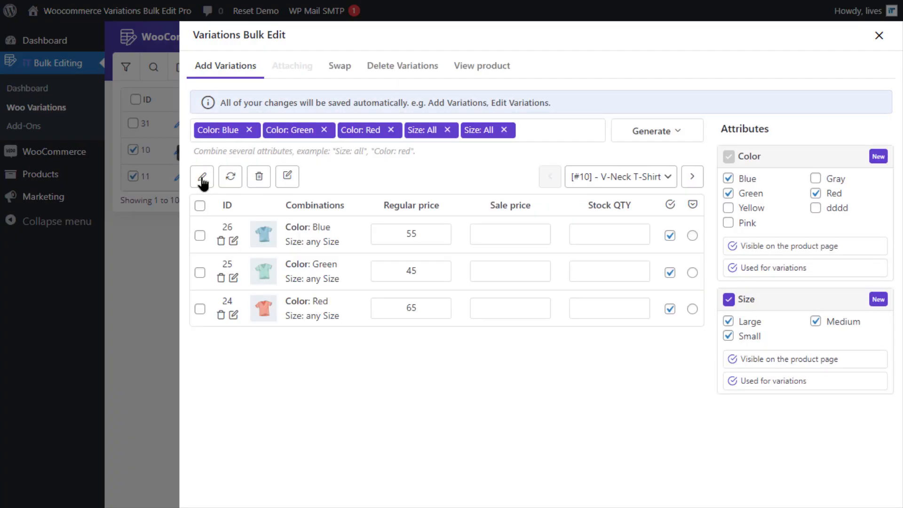
pyautogui.click(203, 181)
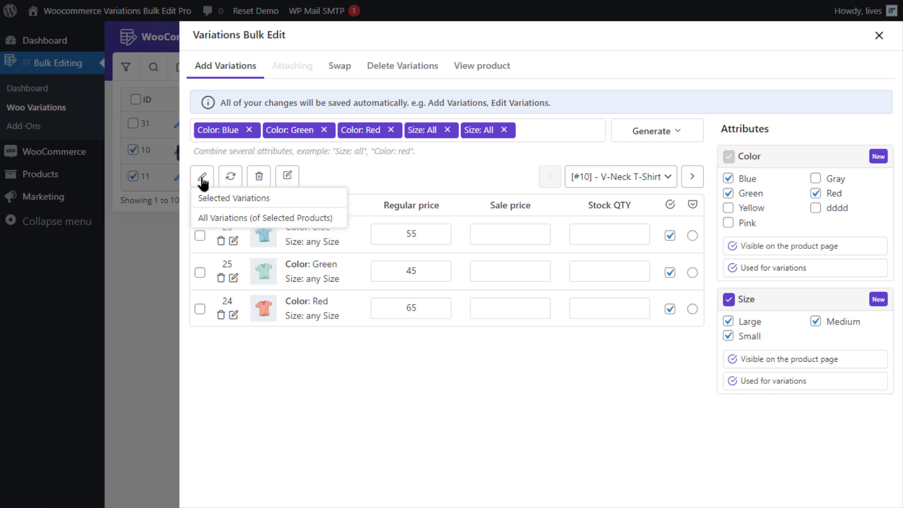